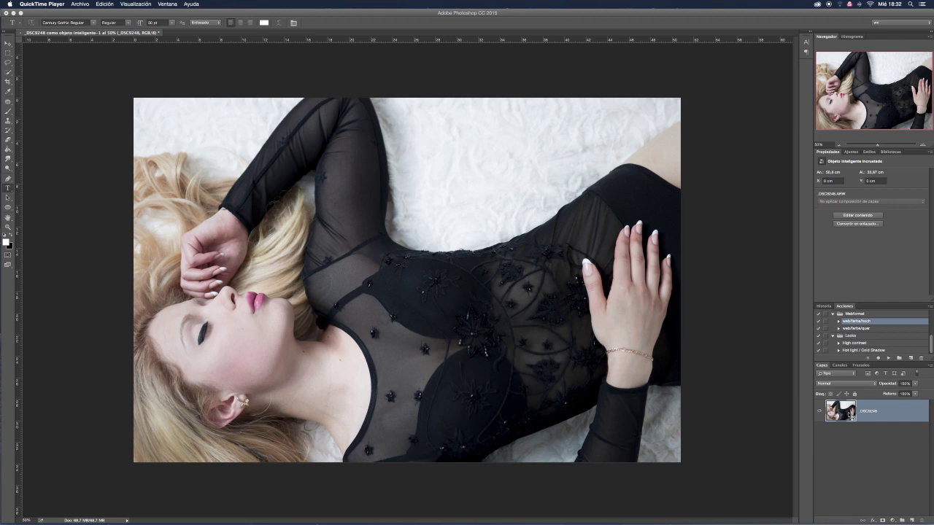
Step: Open the _DSC9248 smart object in Camera Raw 9.1 and show its HSL/Grayscale panel
click(849, 414)
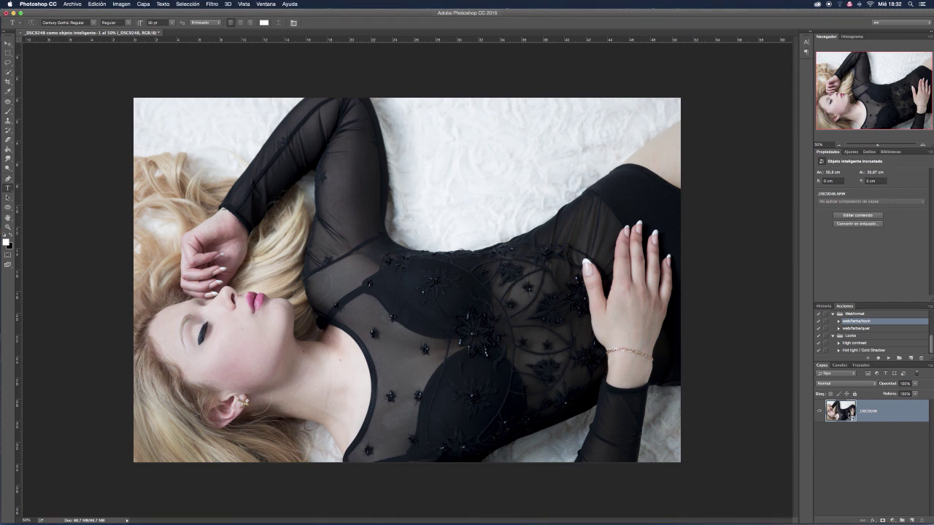
double_click(849, 415)
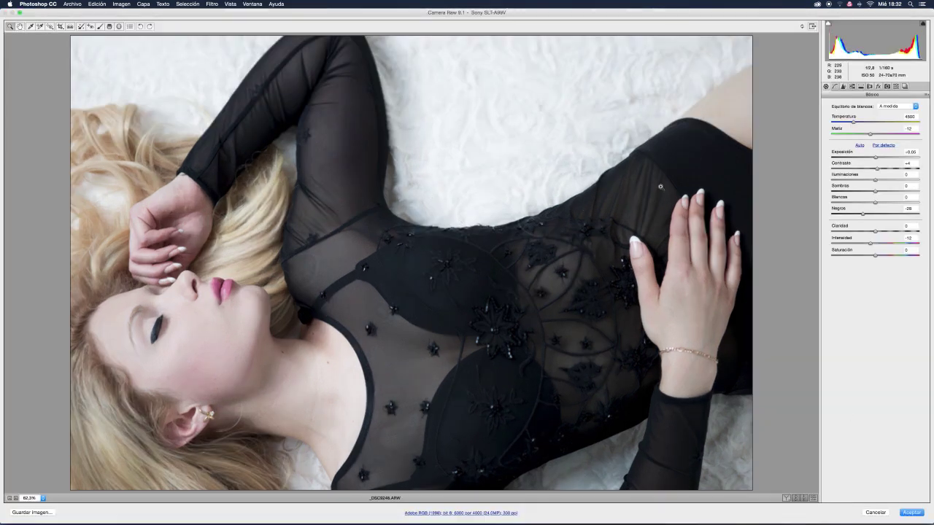
click(852, 87)
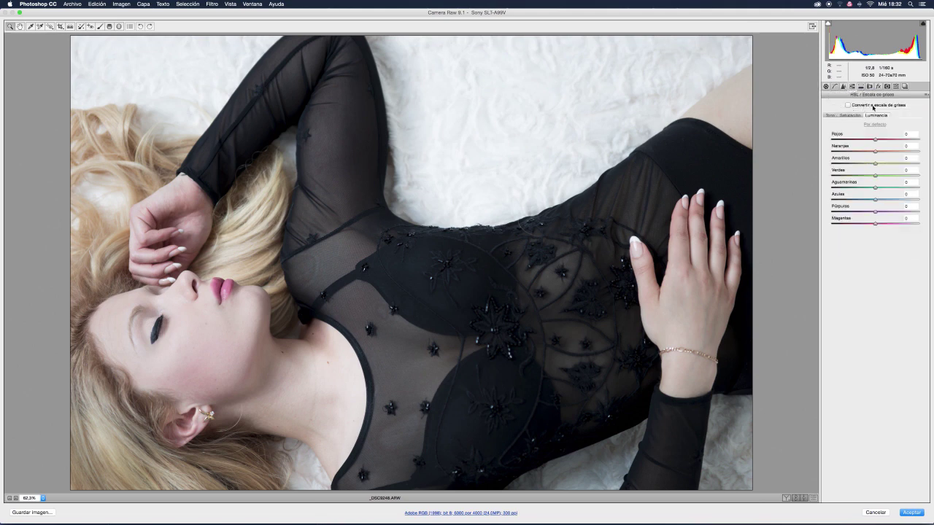
Step: Convert the portrait to grayscale, reset the mix to defaults, then raise Oranges to brighten skin
click(848, 106)
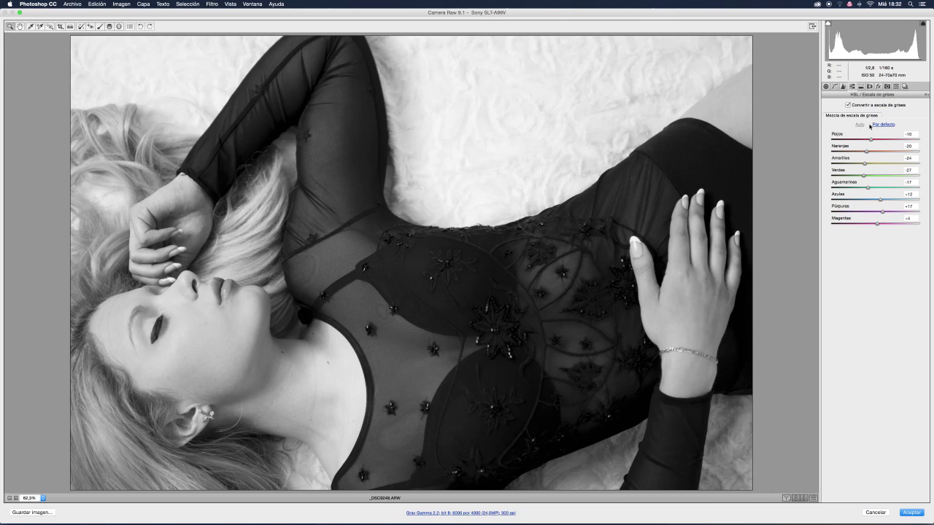
click(882, 125)
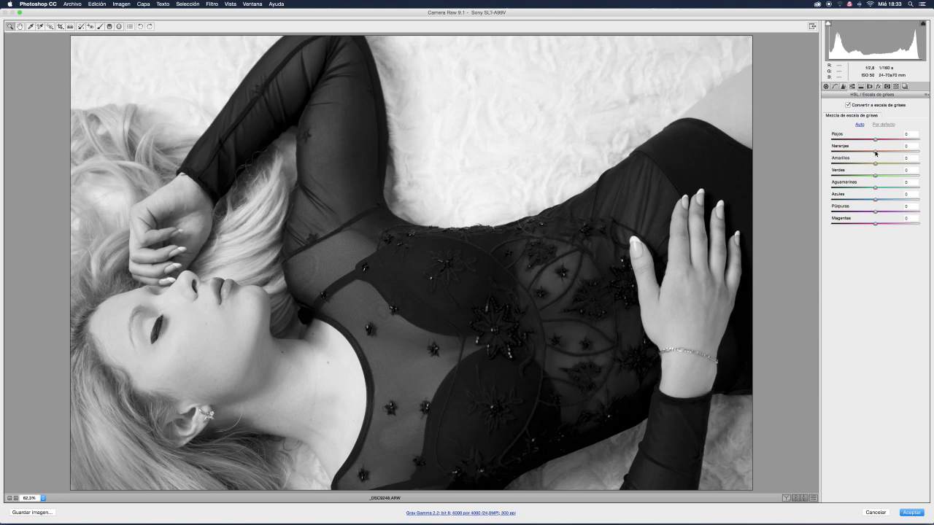
mouse_move(875, 151)
mouse_down()
mouse_move(896, 152)
mouse_move(858, 154)
mouse_move(895, 157)
mouse_move(891, 140)
mouse_move(876, 141)
mouse_move(895, 144)
mouse_move(886, 141)
mouse_up()
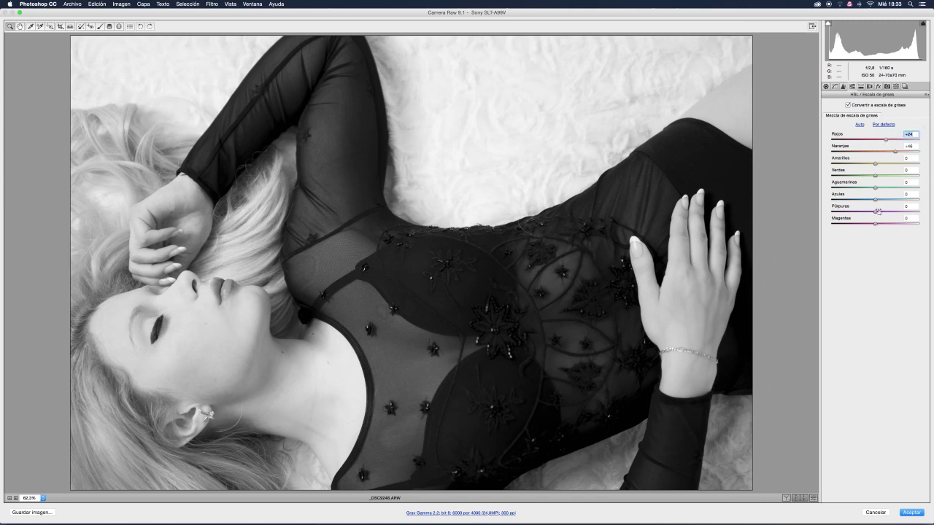
Step: Fine-tune the grayscale mix: nudge Purples to -1 and pull Magentas back after raising it
click(874, 213)
click(875, 212)
drag(875, 212, 876, 212)
click(876, 224)
drag(876, 224, 905, 226)
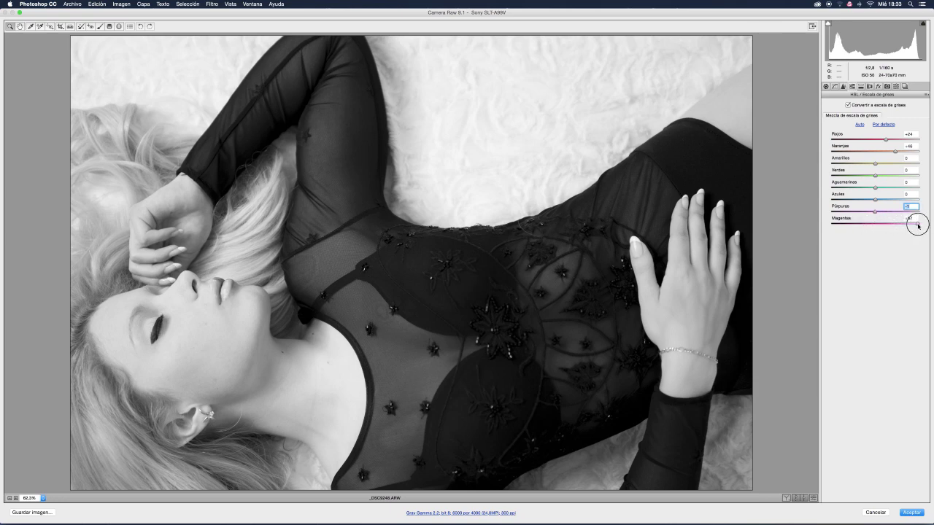
drag(905, 226, 876, 224)
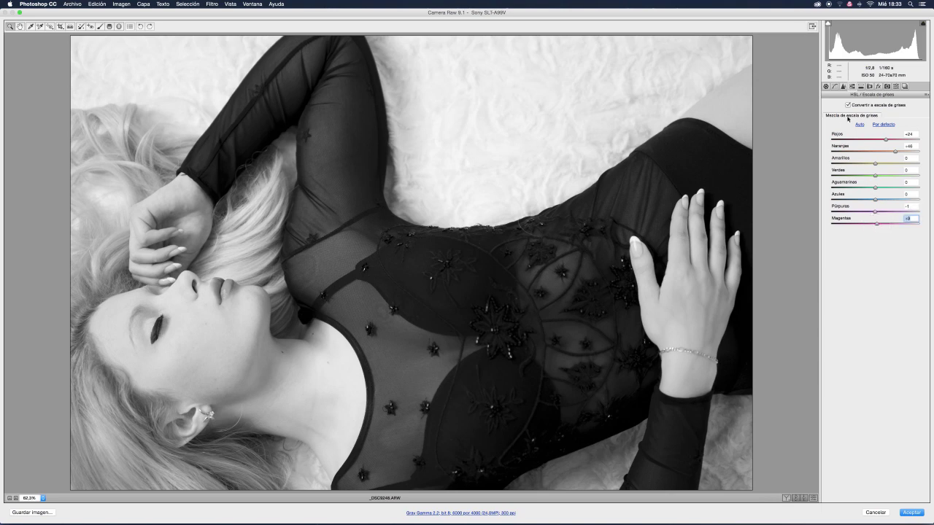
Step: In Basic, set Contrast +43, Exposure +0.50, and adjust Blacks and Whites to -13
click(826, 86)
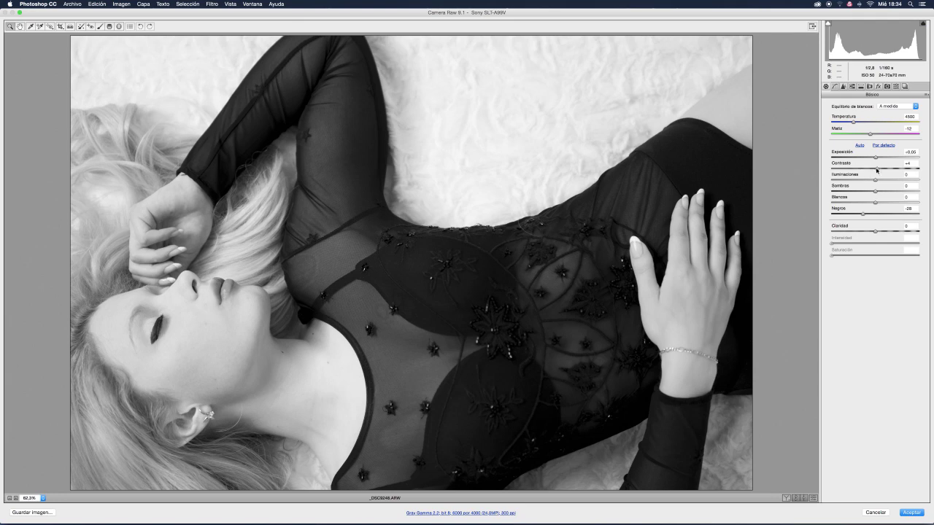
drag(877, 168, 894, 170)
click(878, 157)
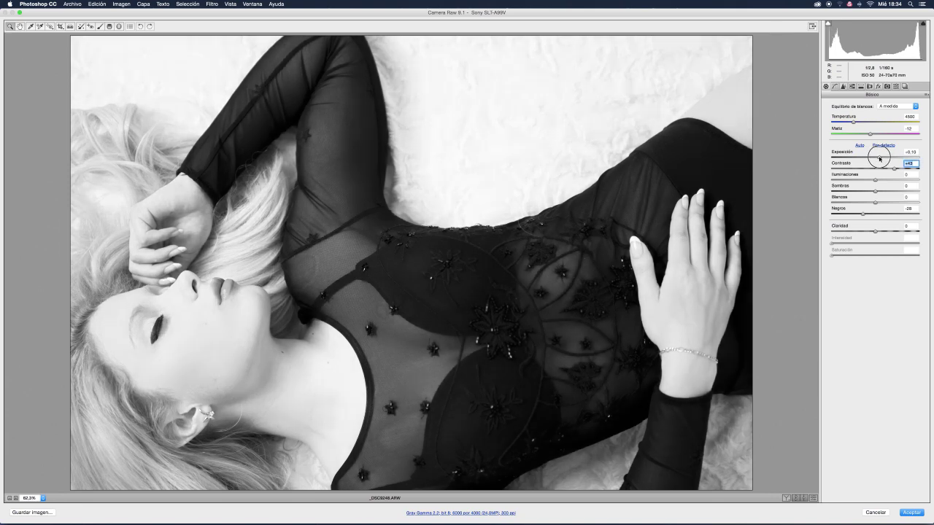
drag(877, 158, 879, 157)
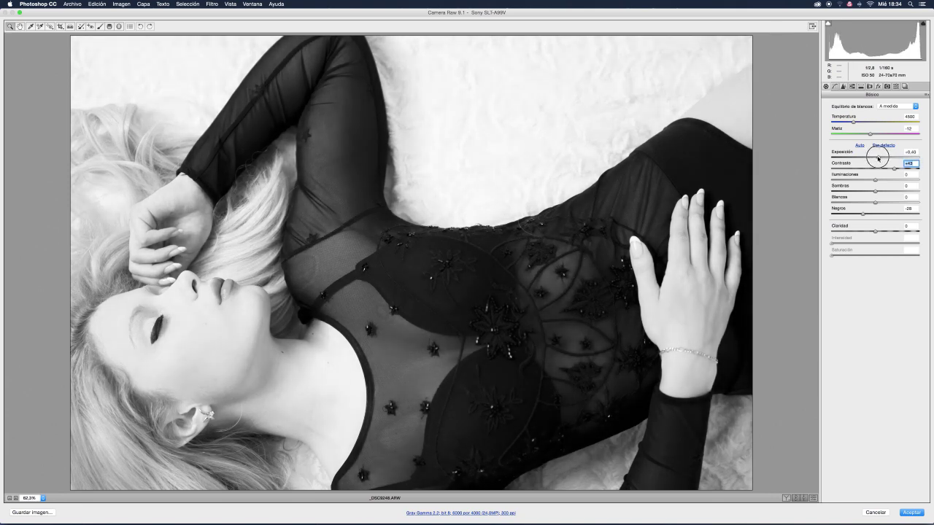
drag(863, 212, 871, 213)
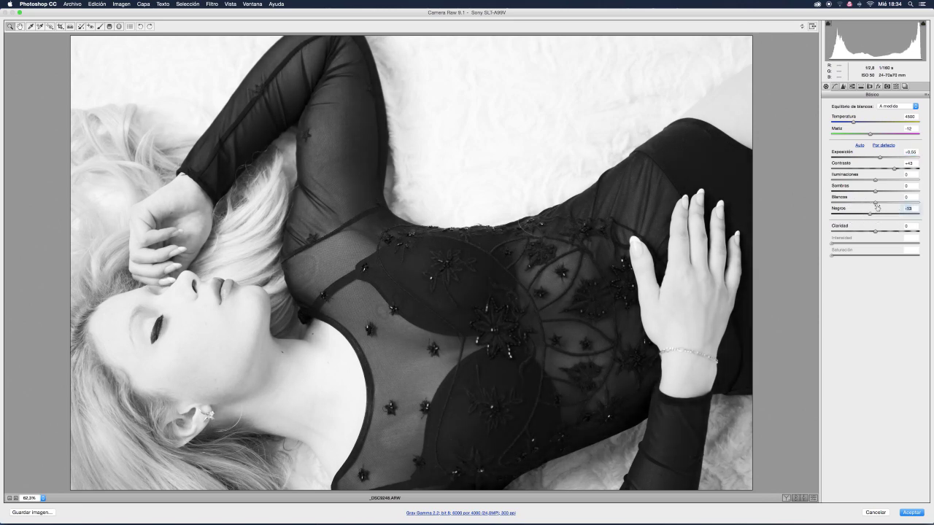
drag(875, 202, 868, 204)
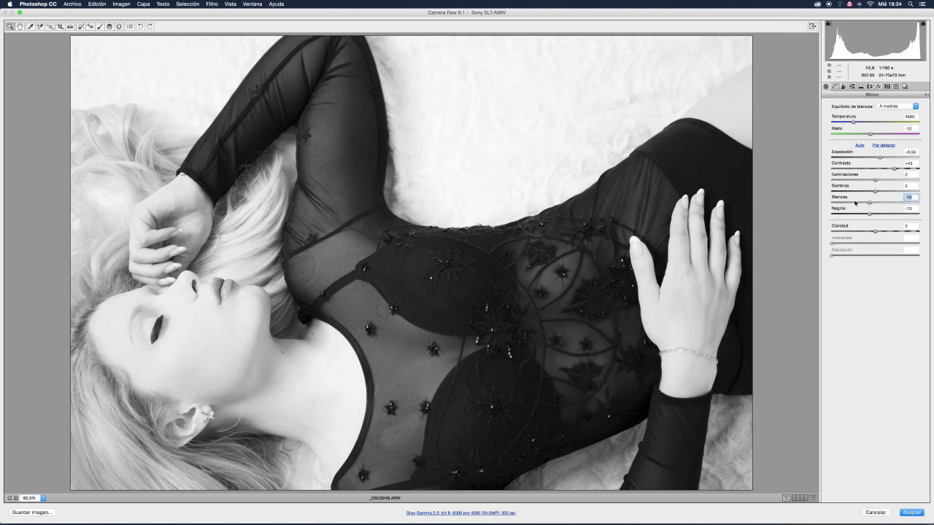